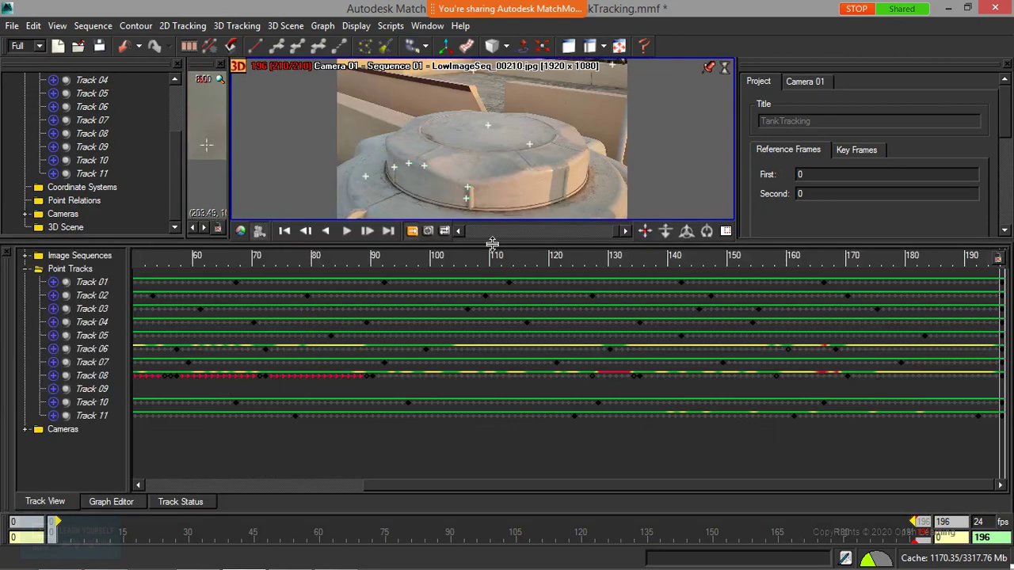
Step: Select three existing point tracks in the Track View timeline
left_click(495, 282)
left_click(484, 309, "ctrl")
left_click(469, 391, "ctrl")
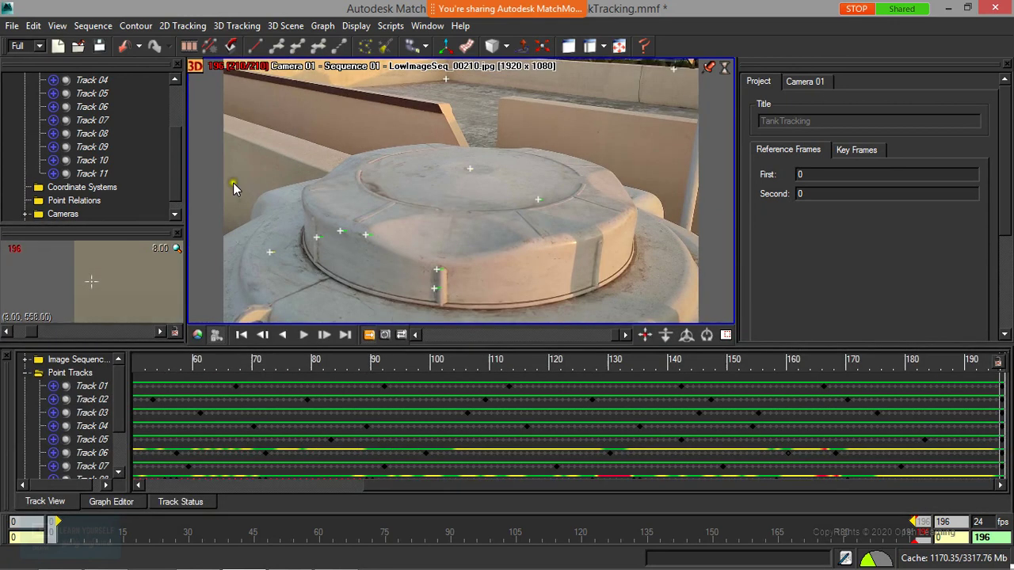
Step: Open the Automatic Tracking settings and set Min Track Length to 15
left_click(183, 25)
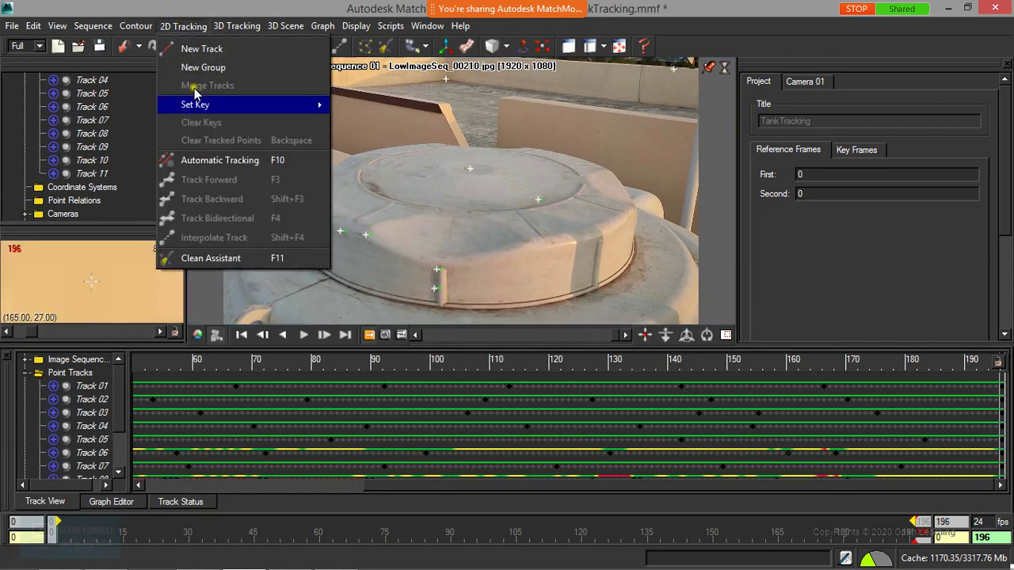
left_click(218, 161)
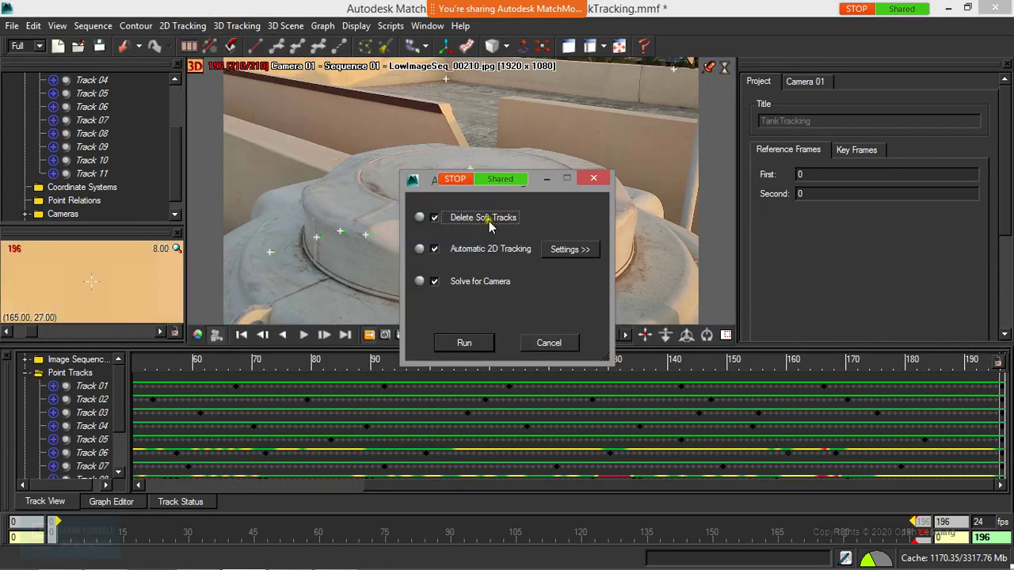
left_click(577, 251)
mouse_move(559, 182)
left_mouse_down()
mouse_move(175, 130)
mouse_move(221, 131)
left_mouse_up()
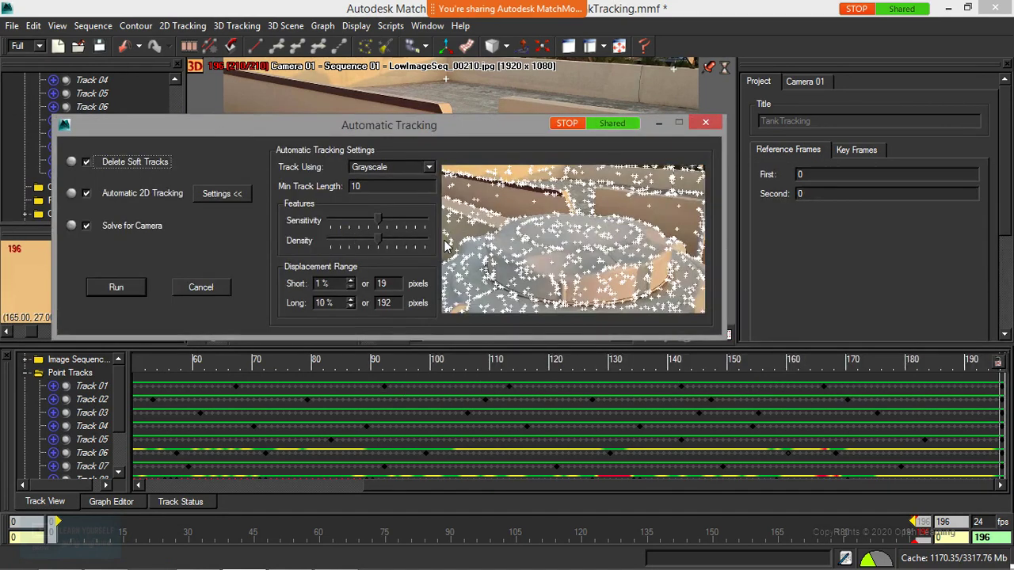
left_click(379, 188)
left_click_drag(373, 189, 343, 186)
type("15")
Step: Keep Grayscale tracking, lower the feature sensitivity, and start the automatic tracking run
left_click(425, 168)
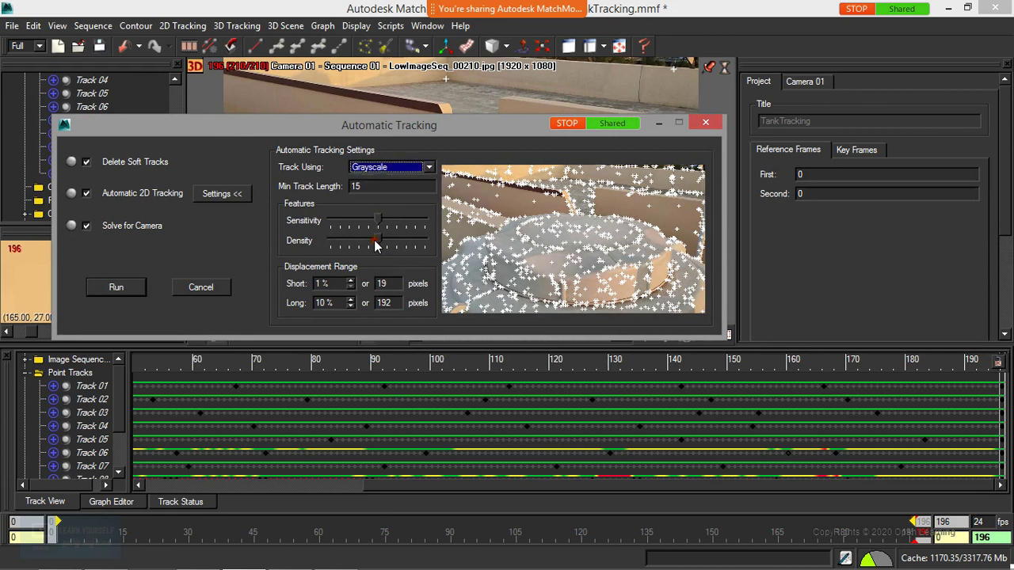
left_click(383, 216)
left_click_drag(385, 226, 379, 229)
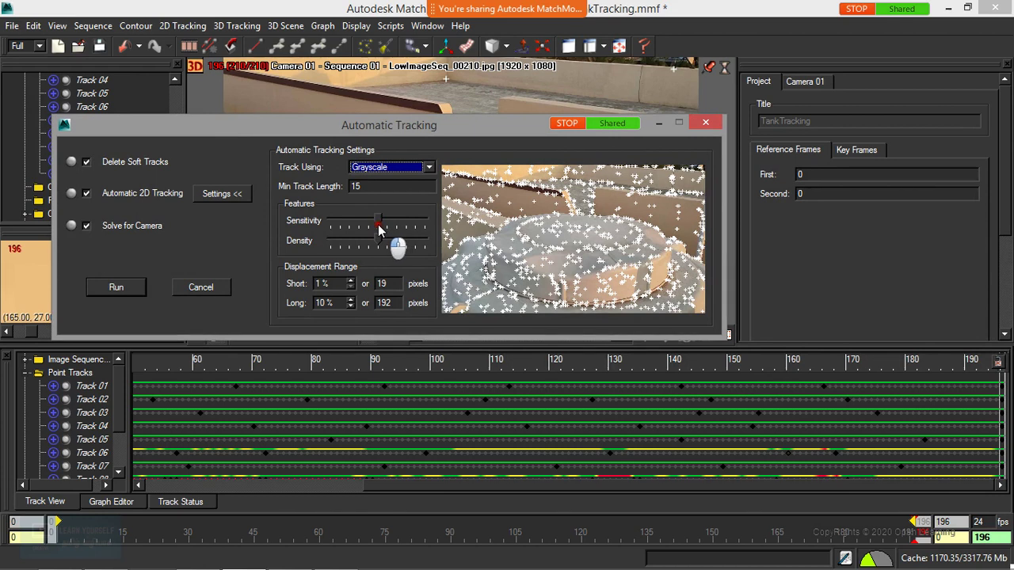
left_click_drag(380, 228, 369, 227)
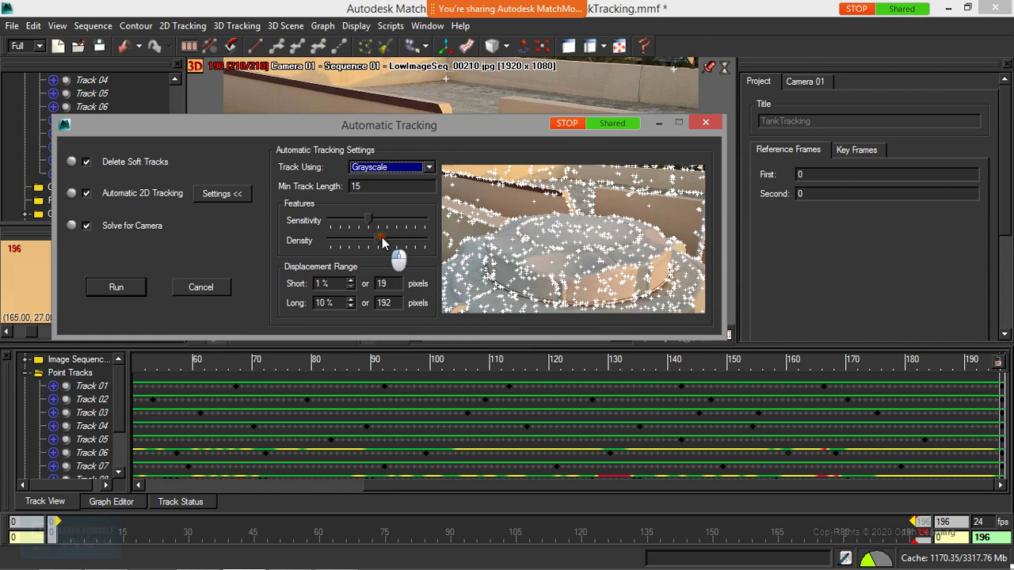
left_click_drag(369, 221, 357, 224)
left_click_drag(357, 224, 348, 223)
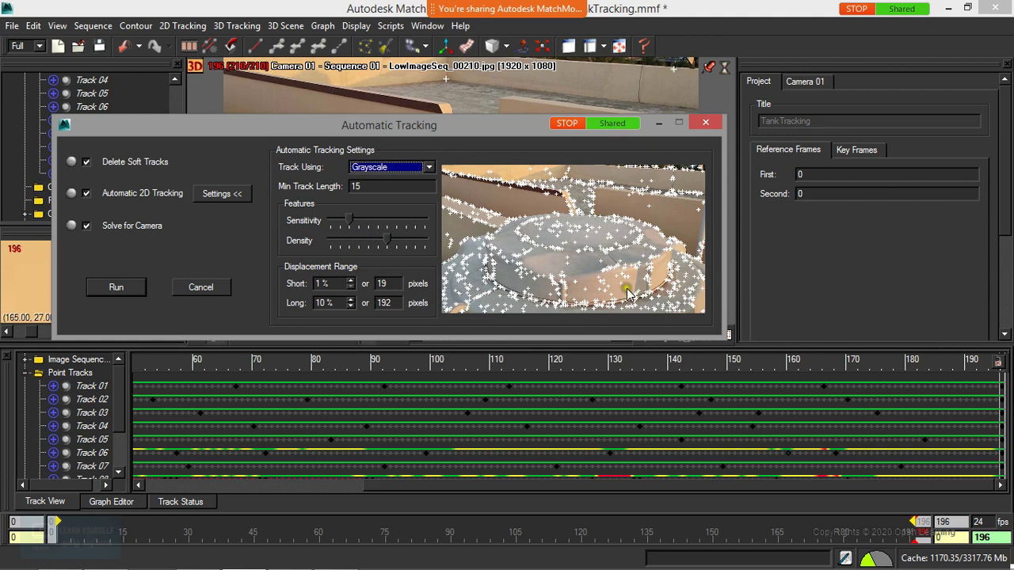
left_click(375, 239)
left_click(418, 168)
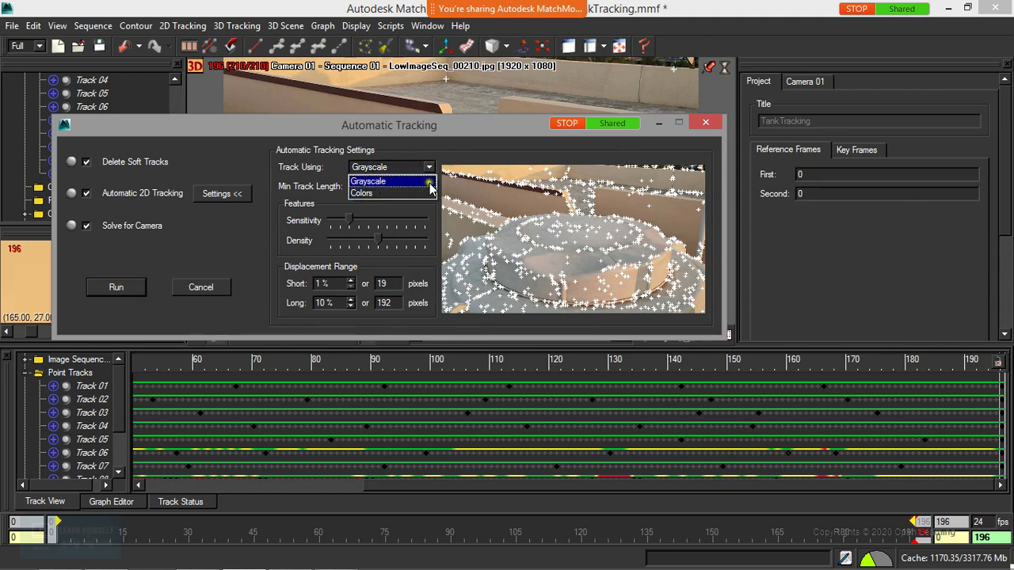
left_click(384, 181)
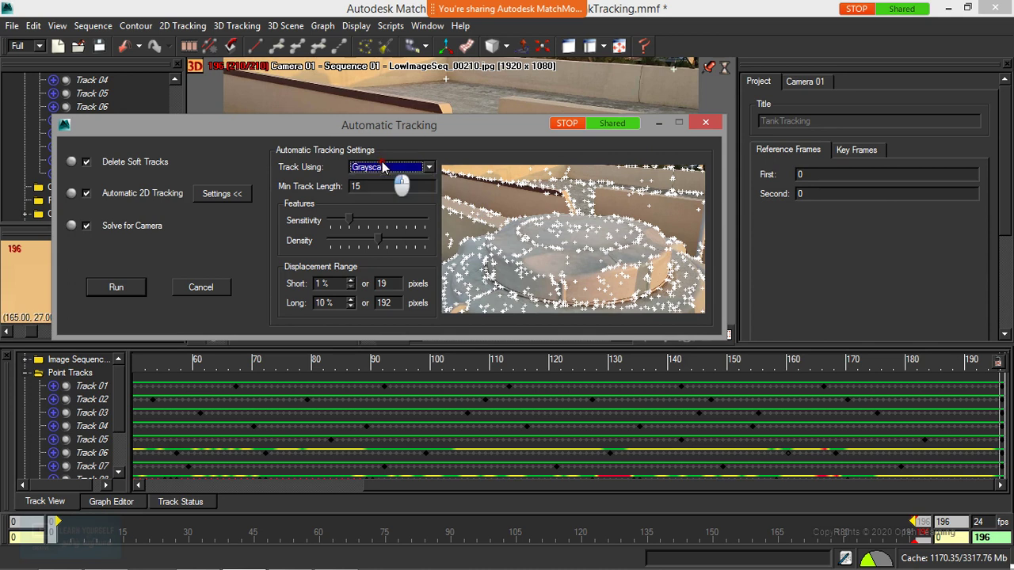
left_click(115, 289)
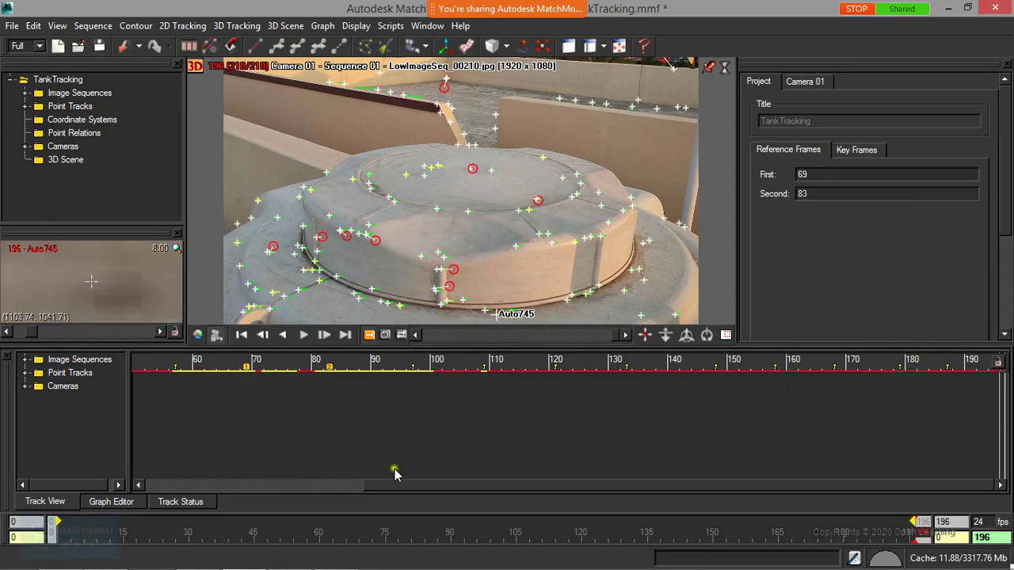
Step: Once auto-tracking finishes, drag the track timeline back to frame 0
left_click_drag(408, 485, 206, 484)
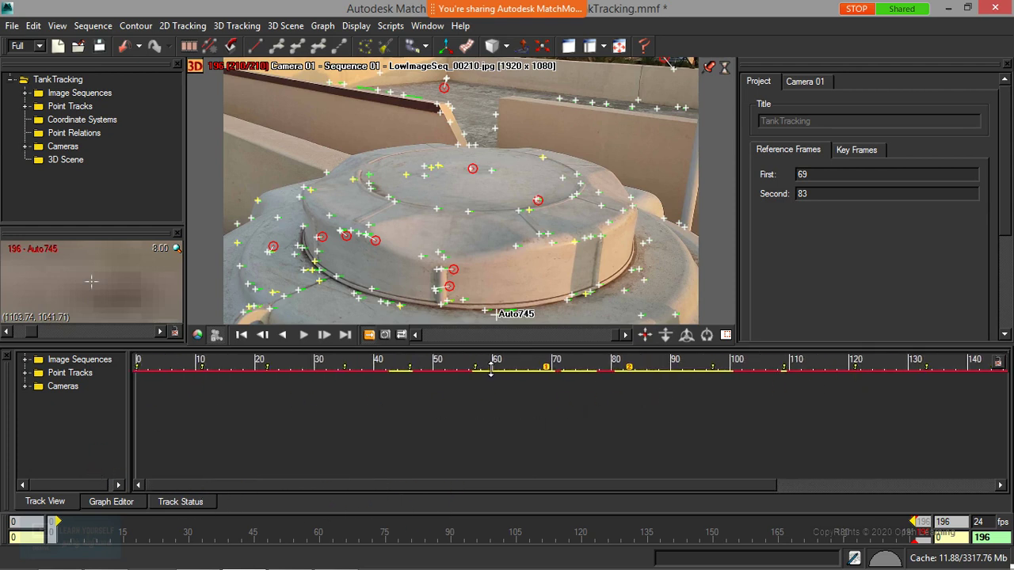
left_click(183, 26)
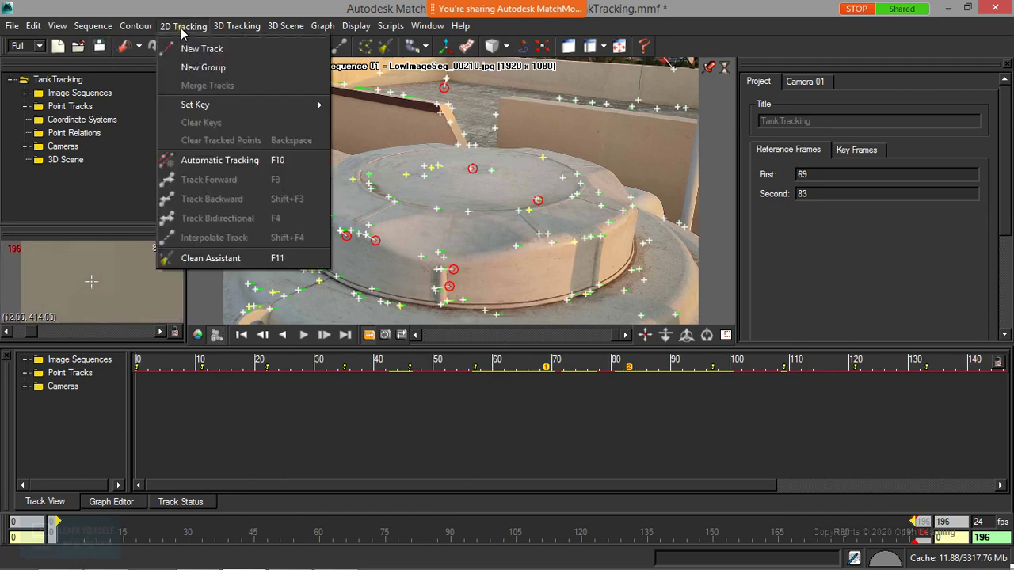
Step: Run Clean Assistant keeping 30 tracks per frame and always keeping hard tracks
left_click(218, 257)
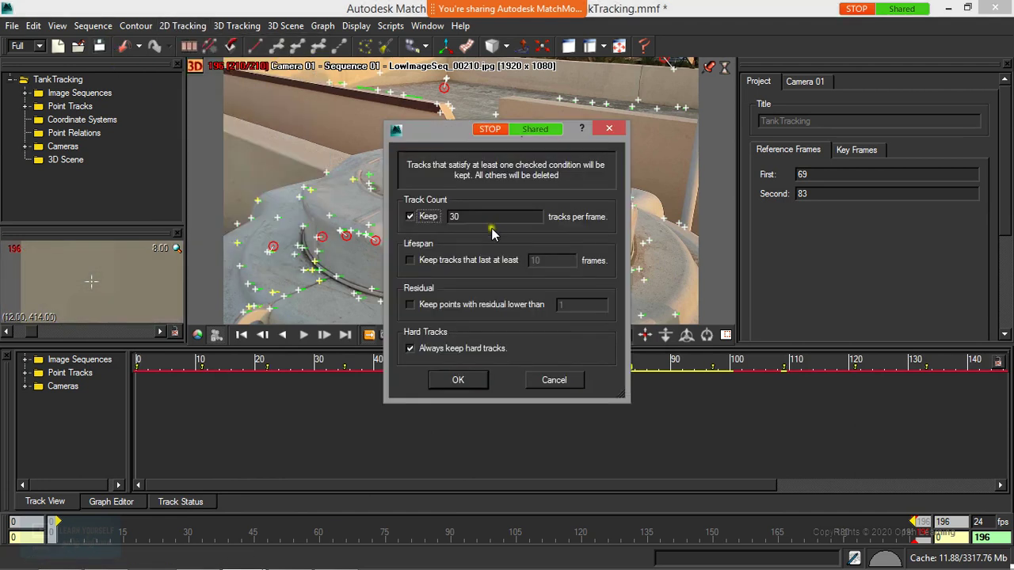
left_click(469, 217)
left_click(458, 381)
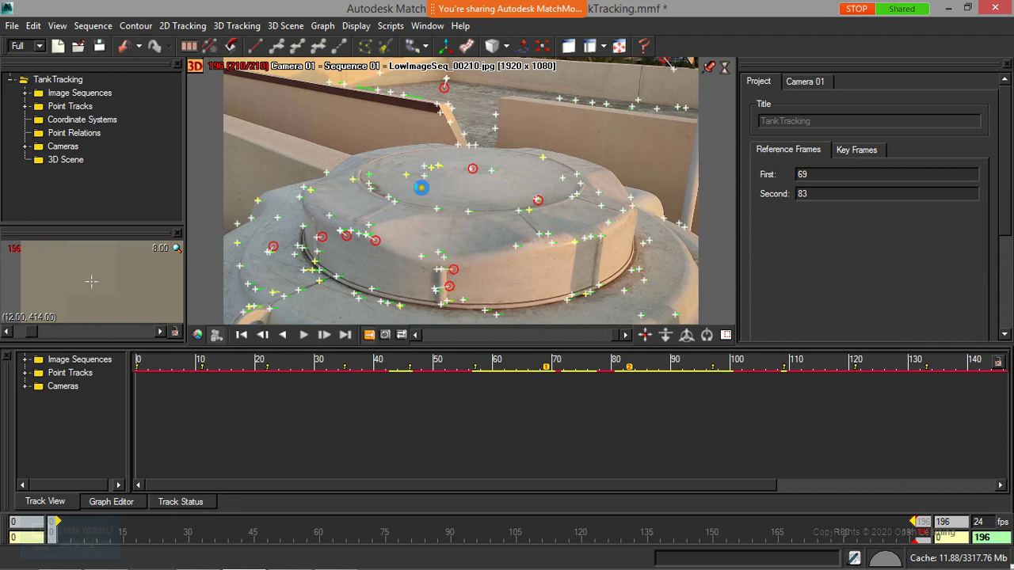
left_click(453, 270)
left_click(396, 273)
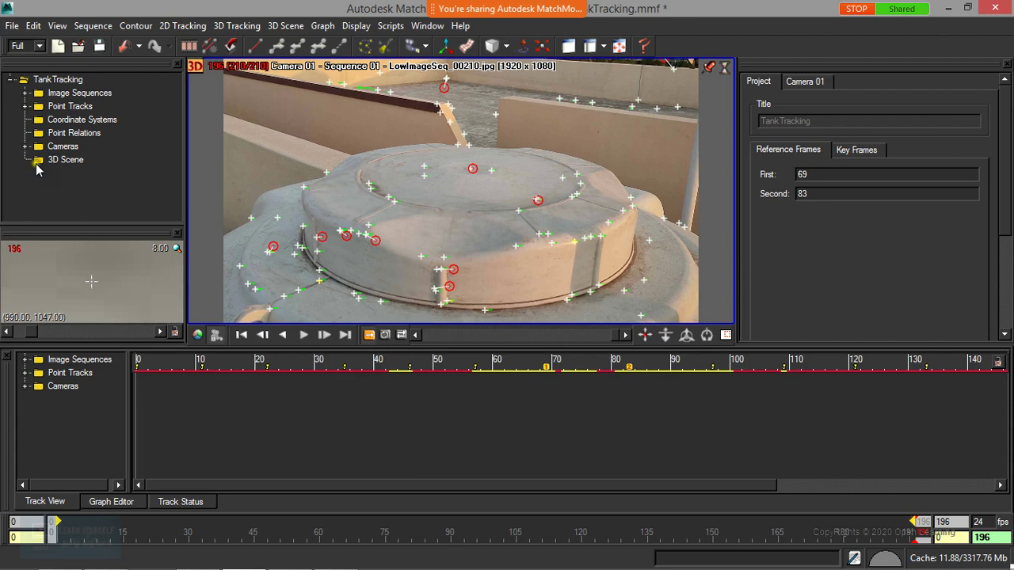
Step: Expand Point Tracks and Auto Tracks, scrolling the list down to Auto765
left_click(25, 106)
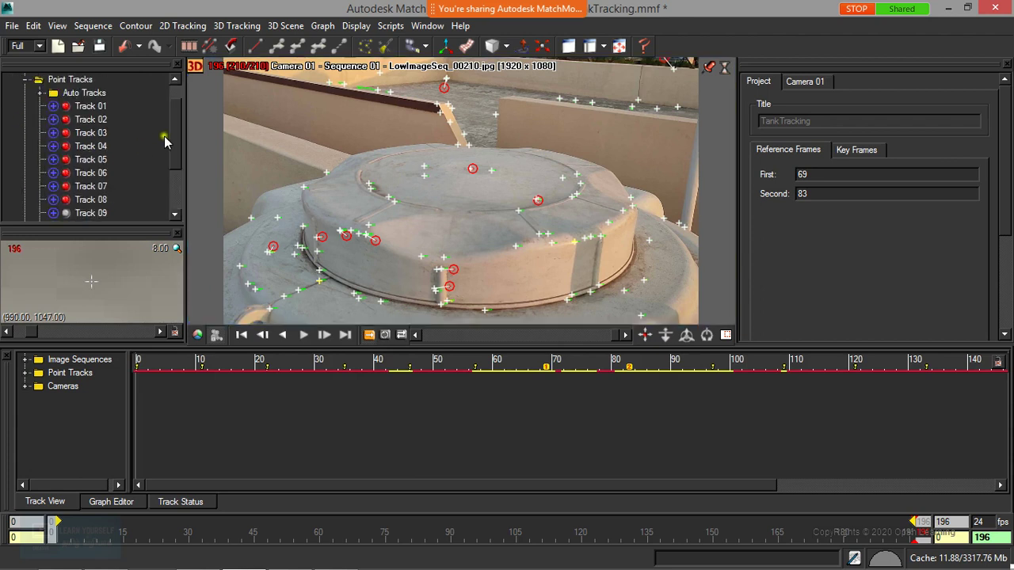
scroll(174, 136, "down", 5)
mouse_move(175, 137)
left_mouse_down()
mouse_move(174, 116)
mouse_move(175, 164)
left_mouse_up()
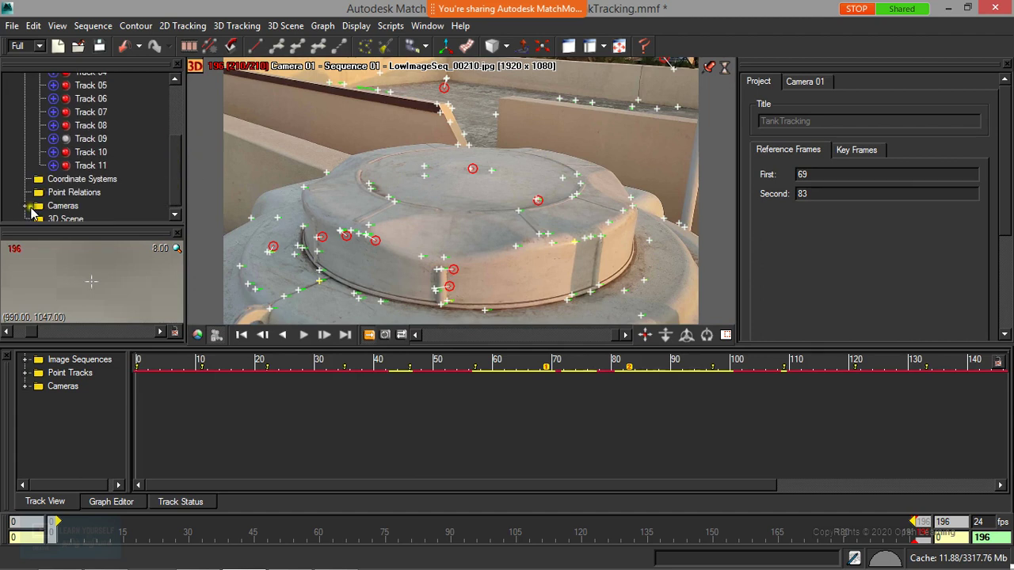
left_click_drag(174, 168, 194, 127)
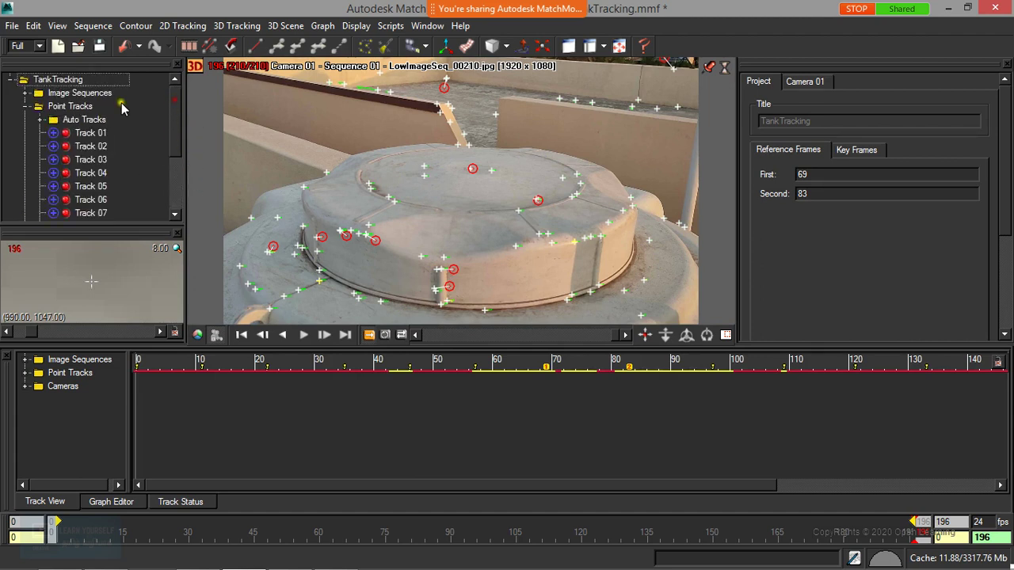
left_click(41, 120)
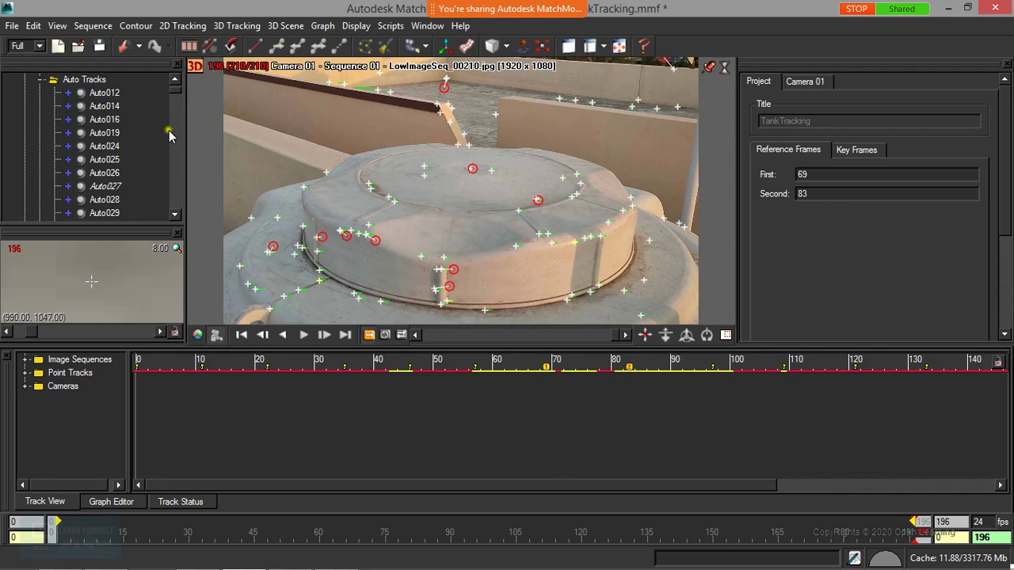
left_click_drag(177, 100, 177, 159)
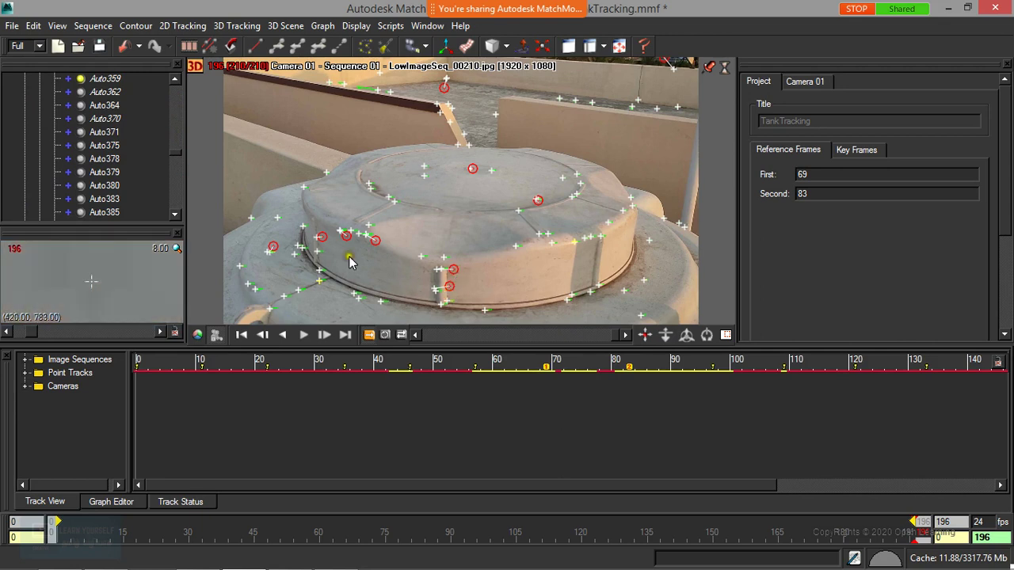
left_click_drag(176, 162, 181, 207)
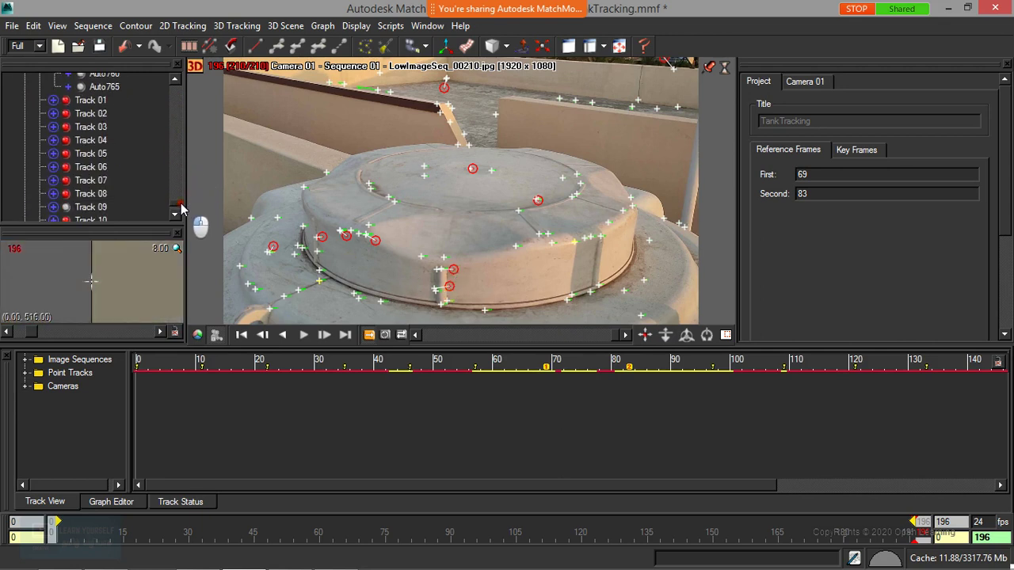